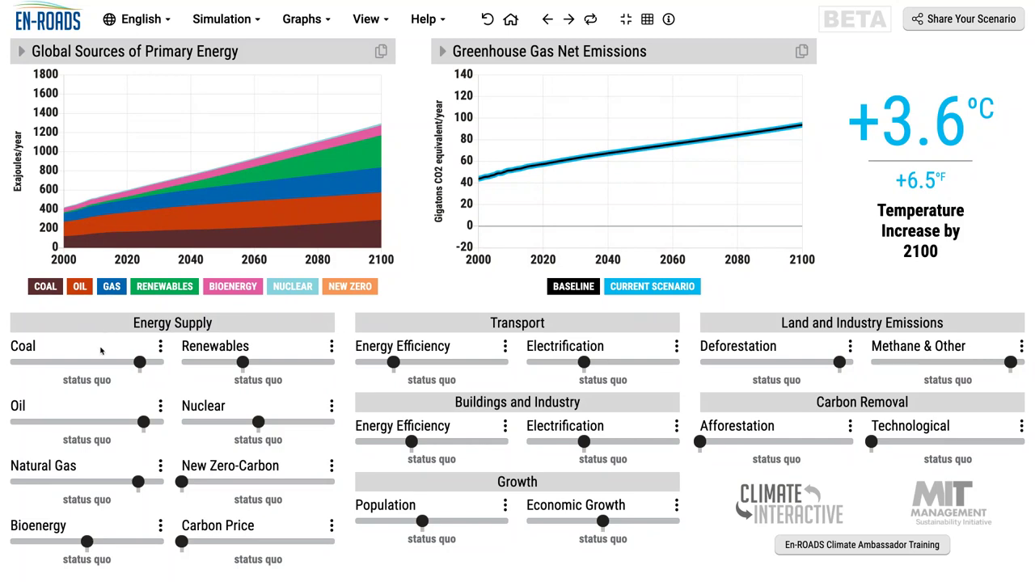
Set the Coal slider to very highly taxed, dropping 2100 warming to +3.5 °C
left_click_drag(87, 363, 61, 364)
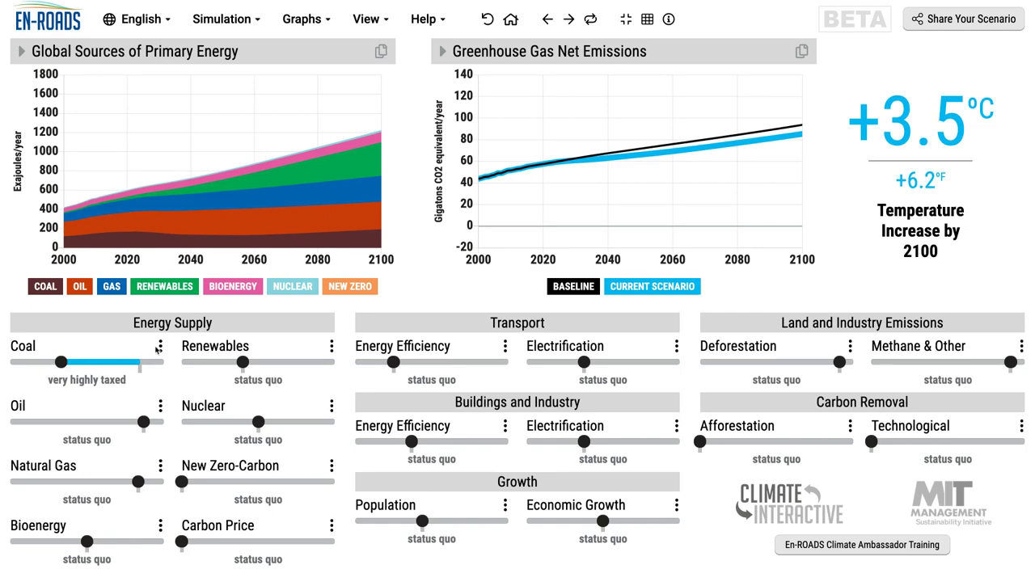
Ease the coal tax to 30 $/tce in Coal's detail panel, then bring up the Oil details
left_click(160, 346)
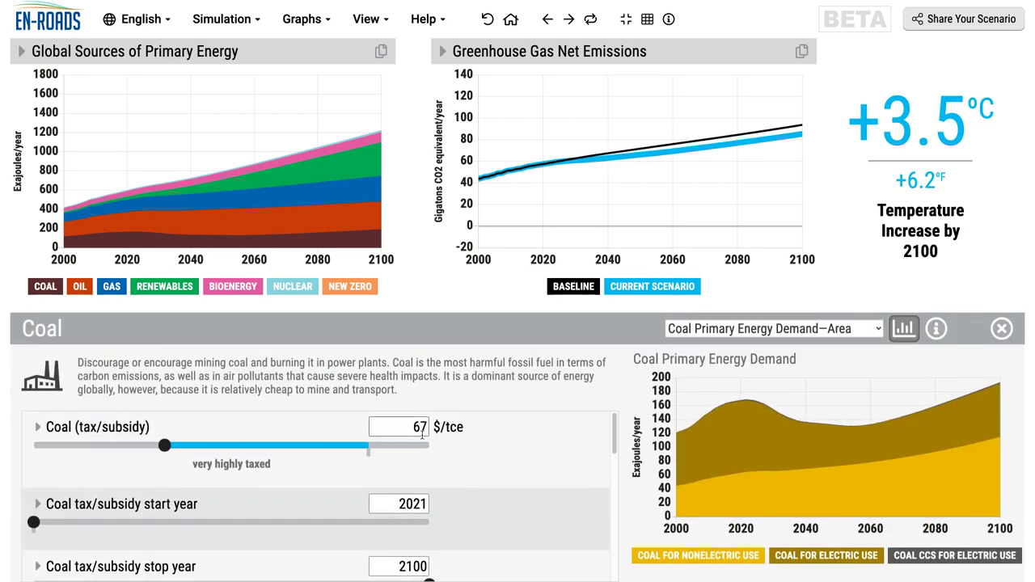
left_click(277, 447)
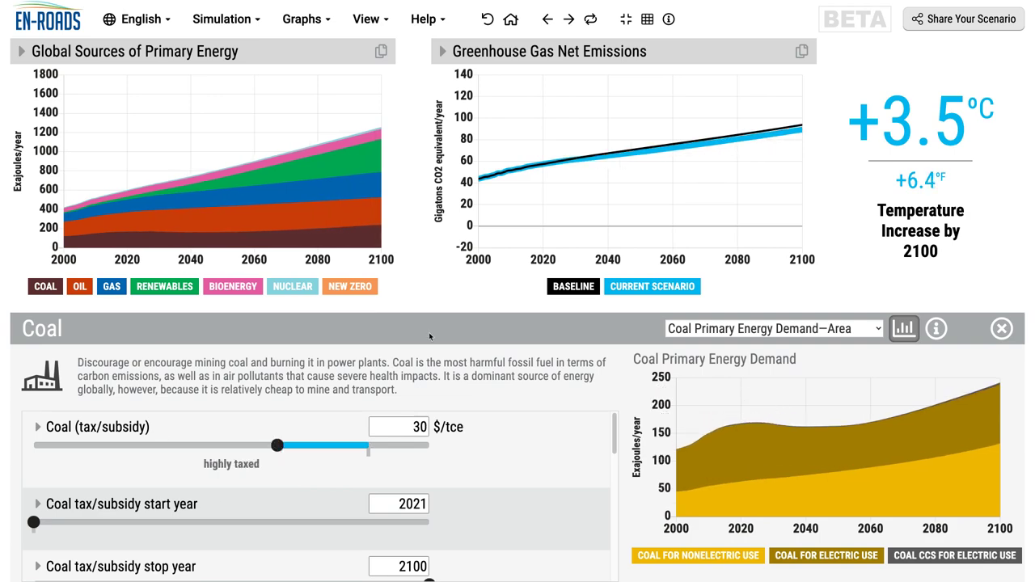
left_click(444, 273)
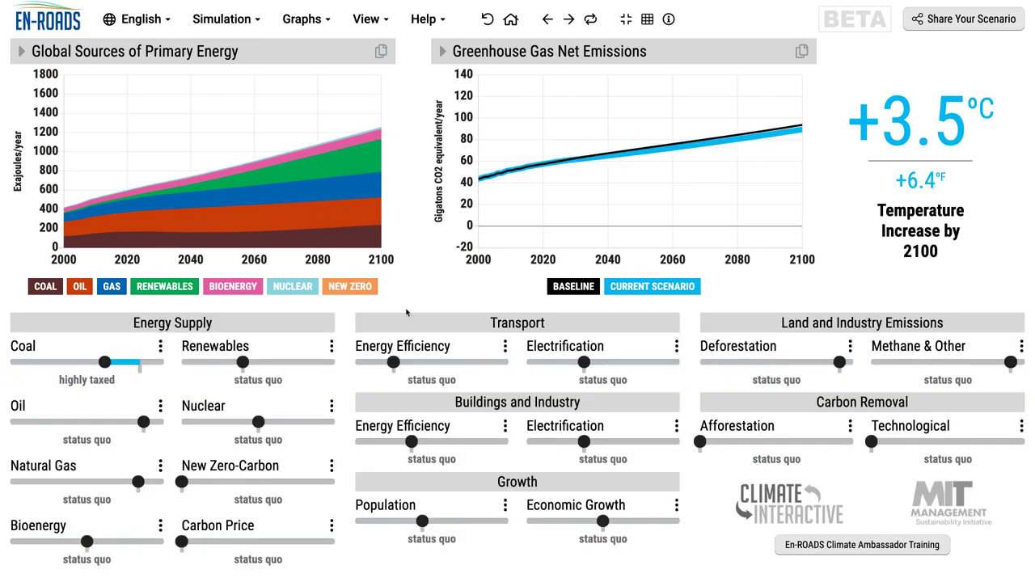
left_click(161, 406)
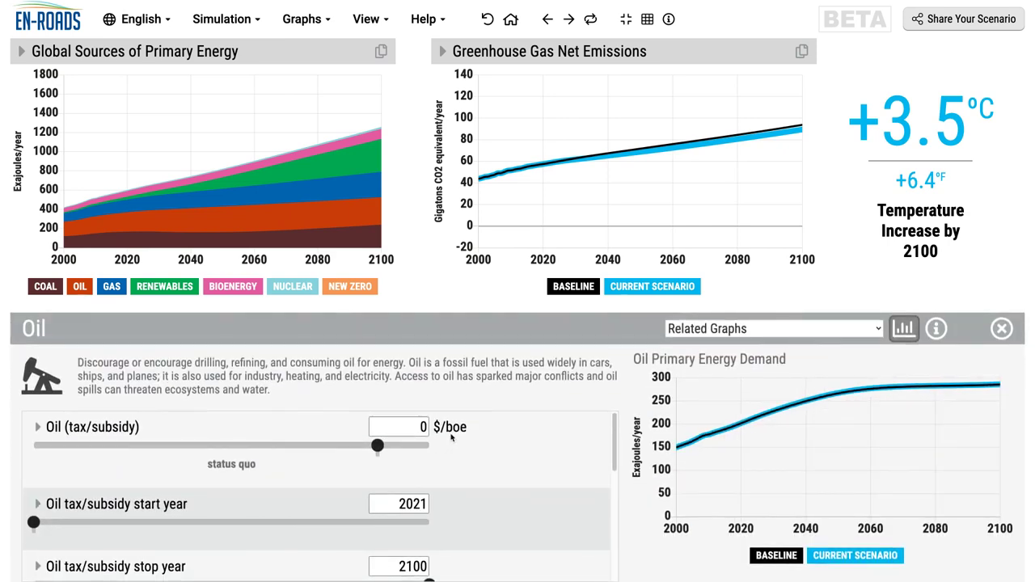
Tax oil at 25 $/boe and natural gas at 3.8 $/Mcf
left_click(292, 445)
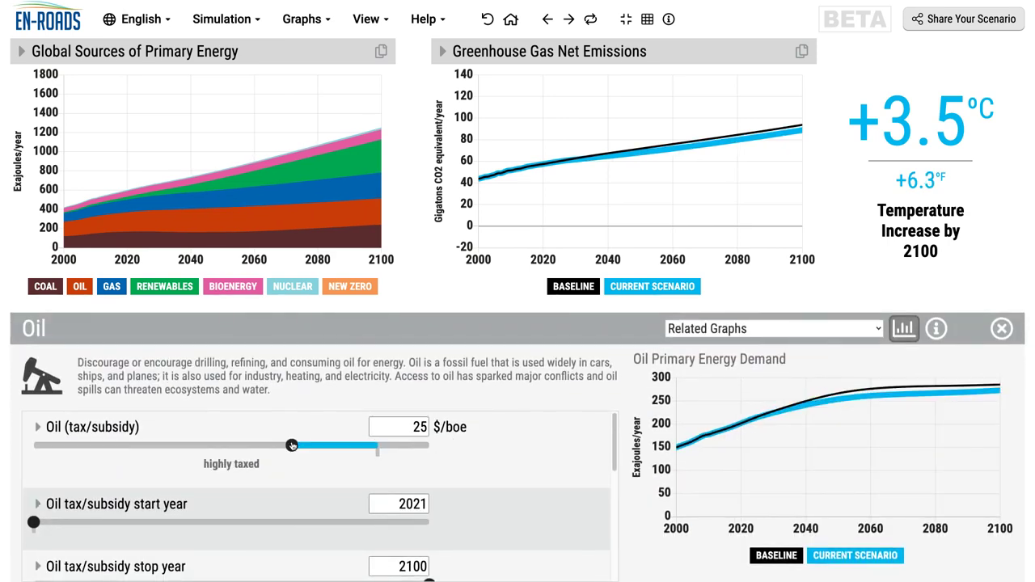
left_click(450, 286)
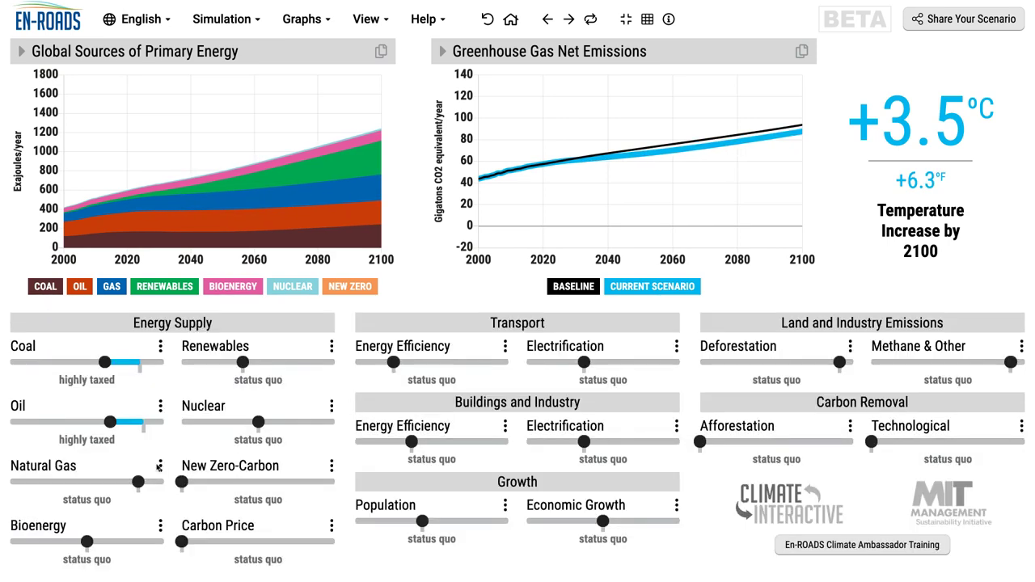
left_click(161, 465)
left_click_drag(296, 458, 113, 457)
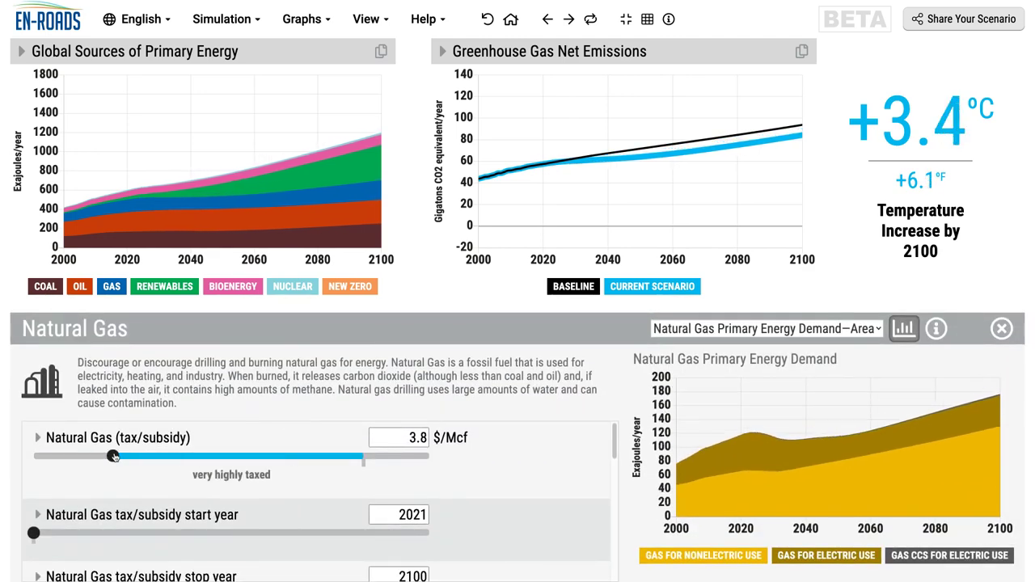
left_click(300, 316)
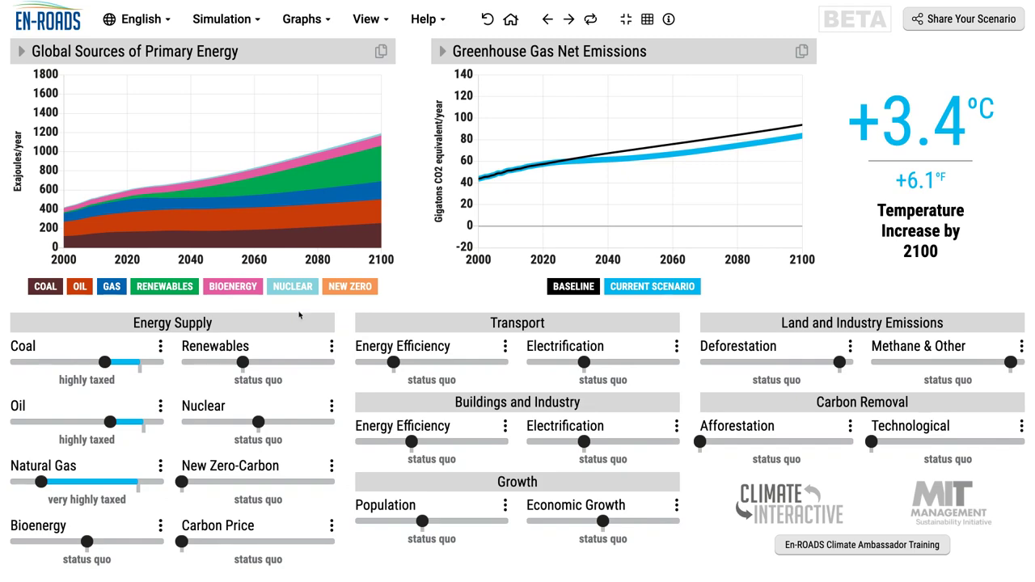
Reset all policies to status quo, try a coal subsidy, and return the coal tax to zero
left_click(488, 19)
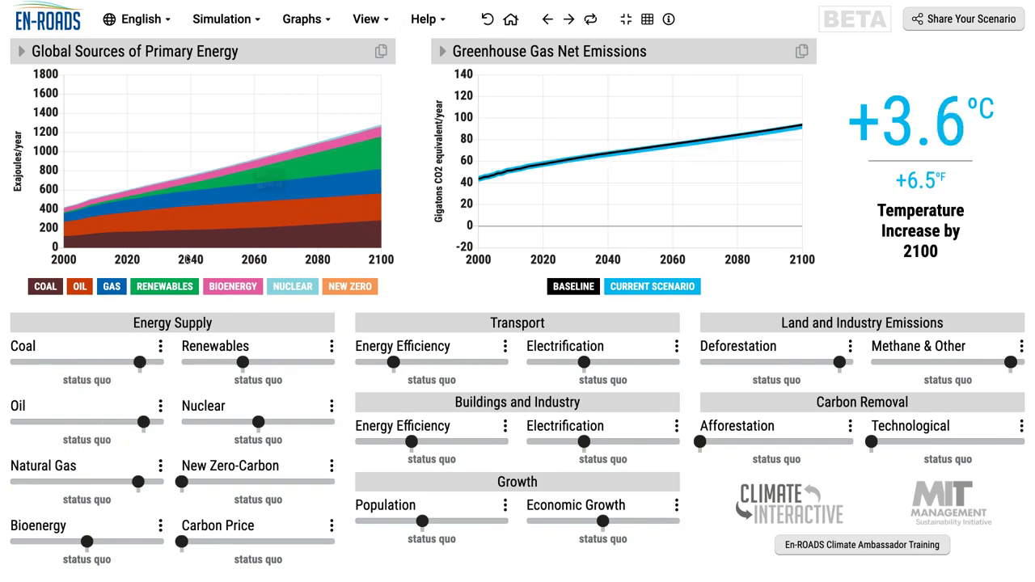
left_click(160, 347)
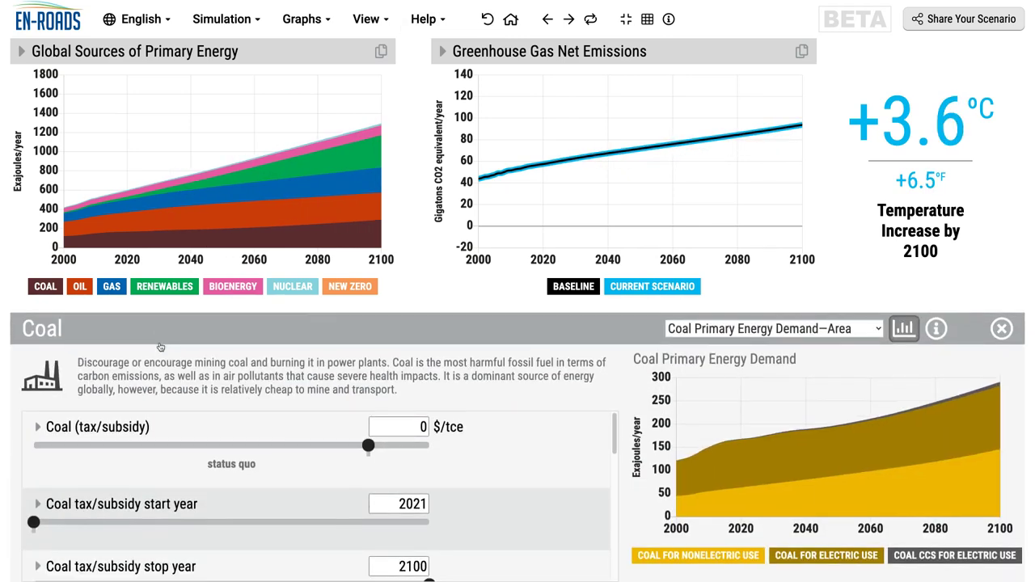
left_click(419, 446)
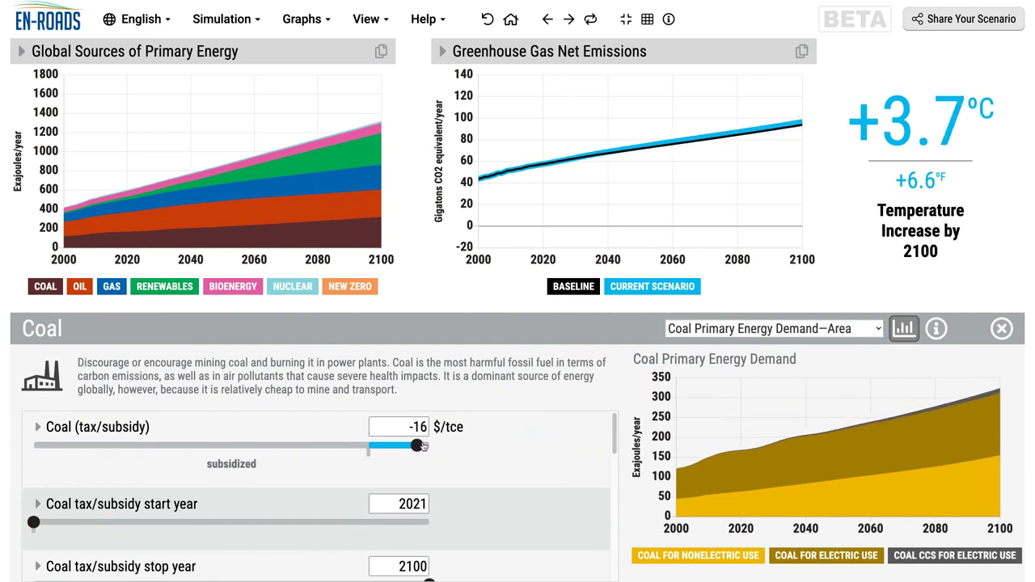
left_click(371, 447)
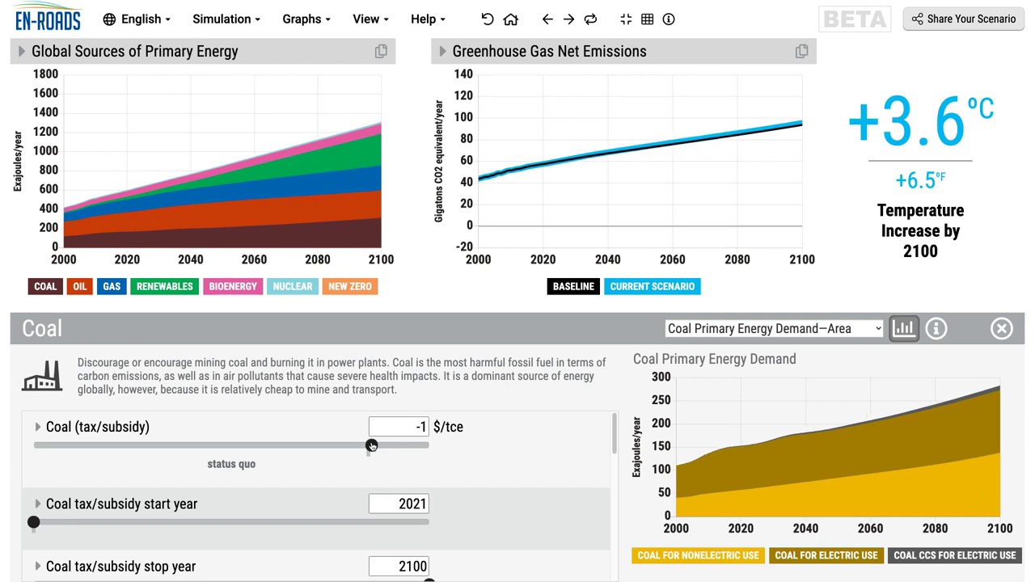
left_click(369, 446)
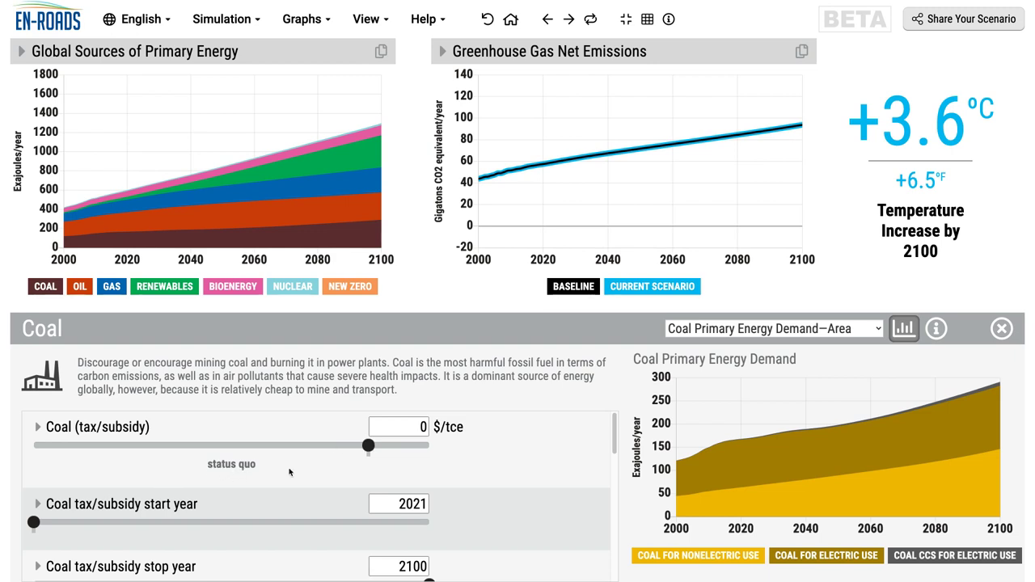
Test coal prices from a -12 $/tce subsidy up to a 40 $/tce tax, ending at status quo
left_click(405, 445)
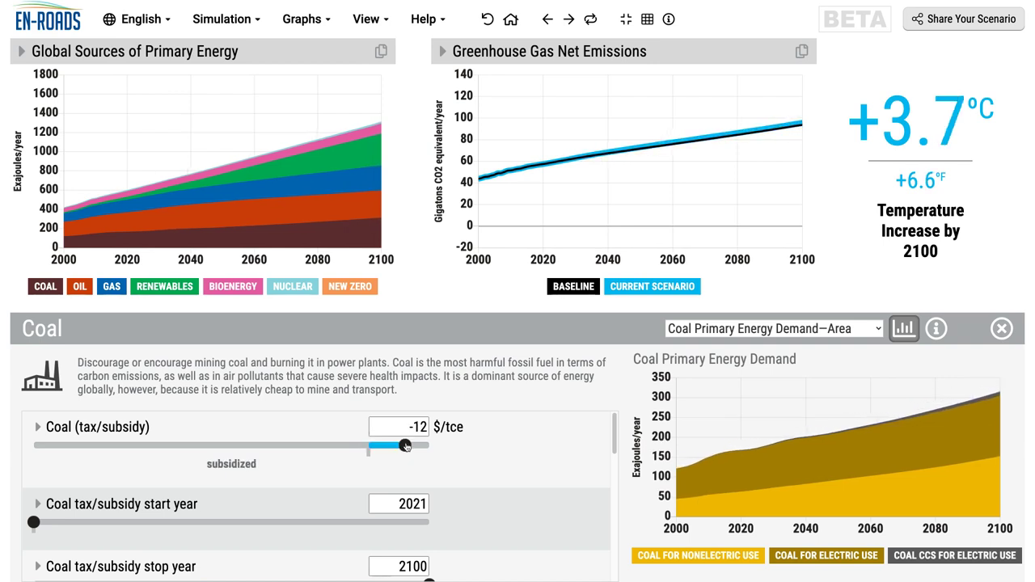
left_click(370, 447)
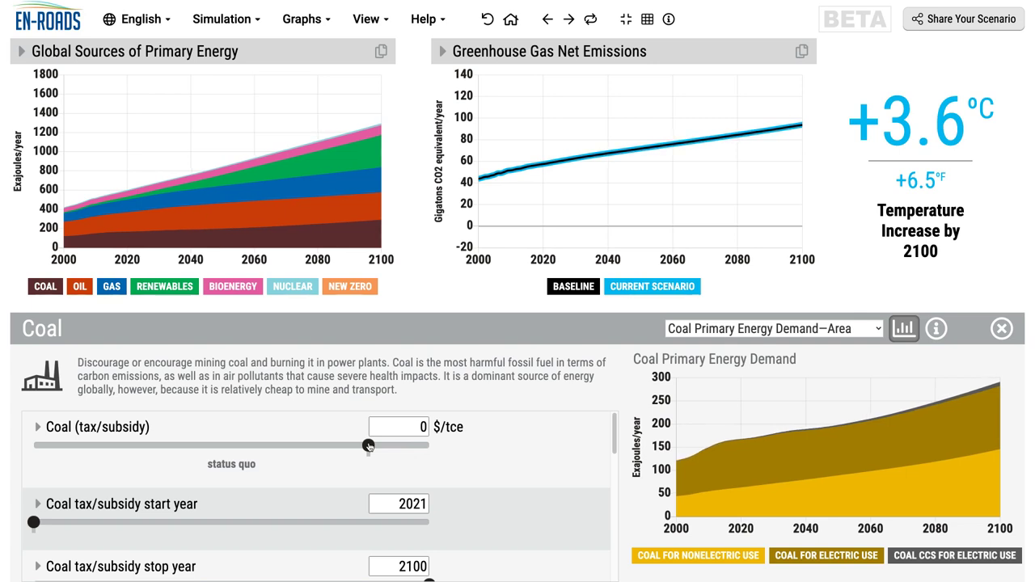
left_click(354, 446)
left_click(327, 444)
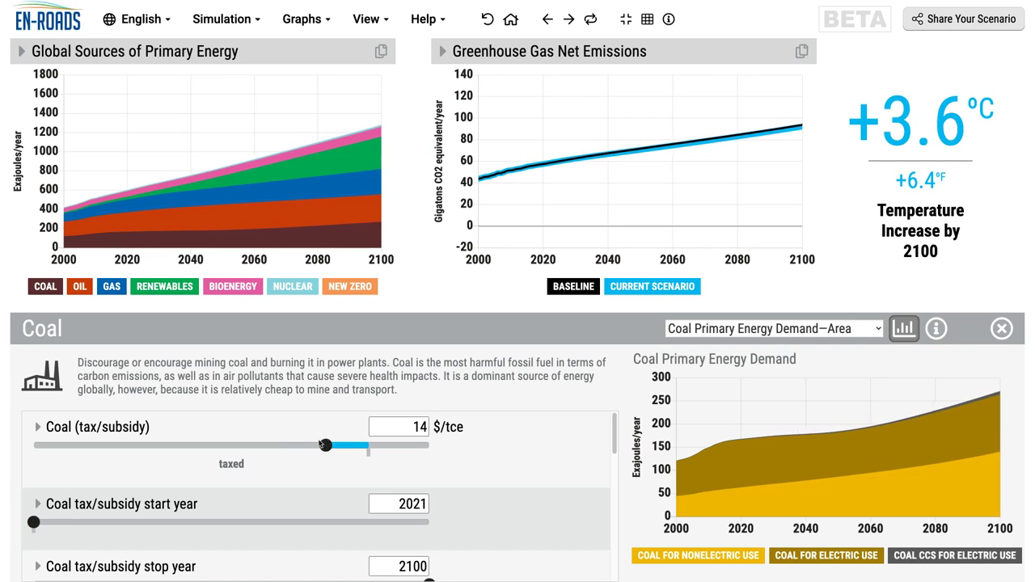
left_click(274, 445)
left_click(244, 446)
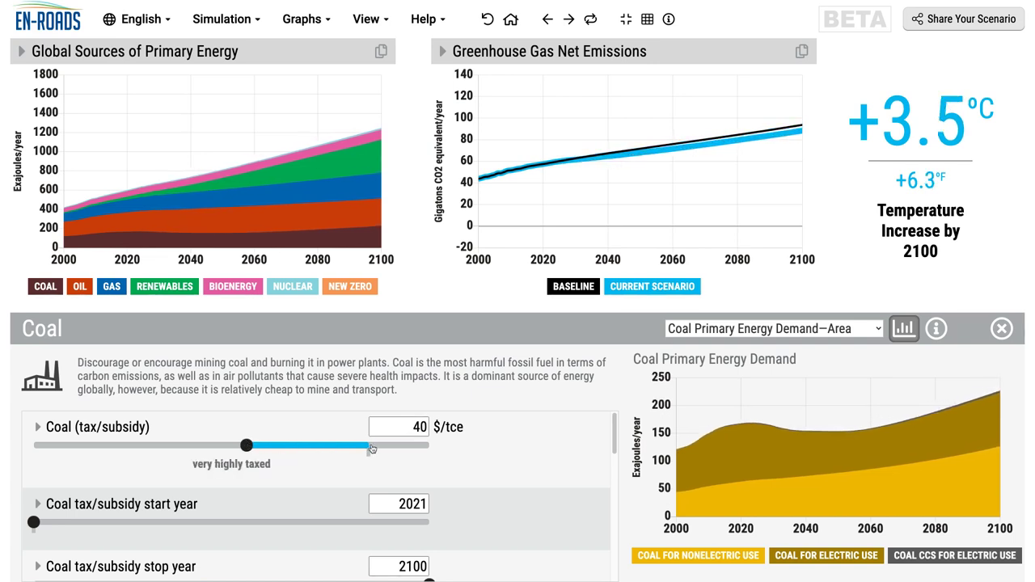
left_click(371, 446)
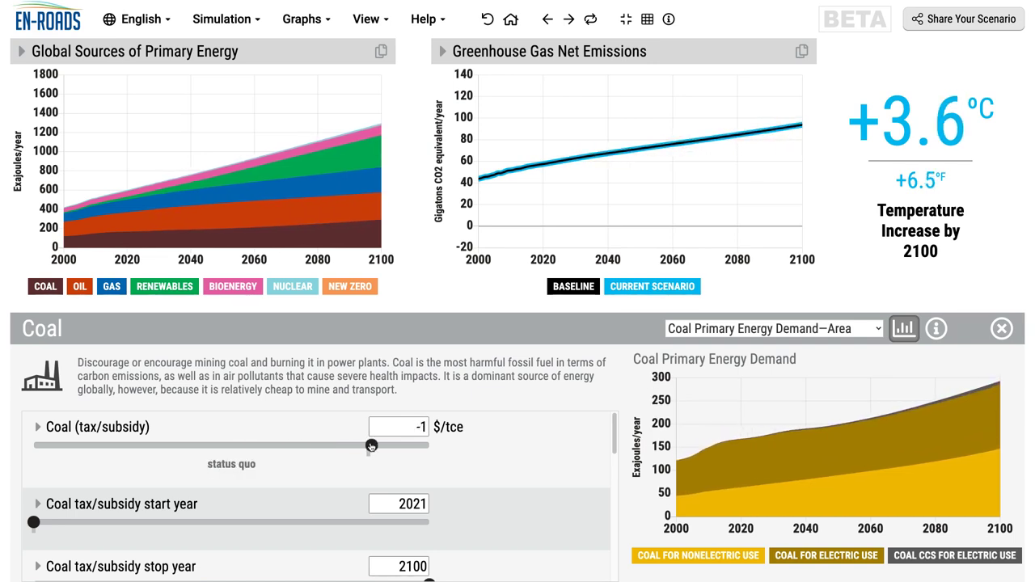
Stop building new coal infrastructure from 2025 and replay the change, reaching +3.3 °C
scroll(356, 465, "down", 5)
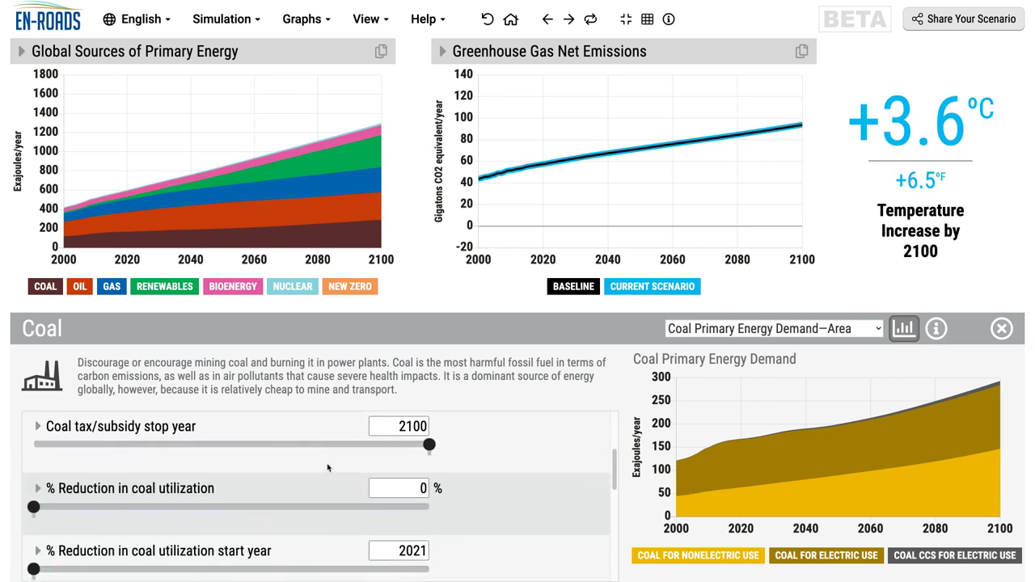
scroll(328, 468, "down", 2)
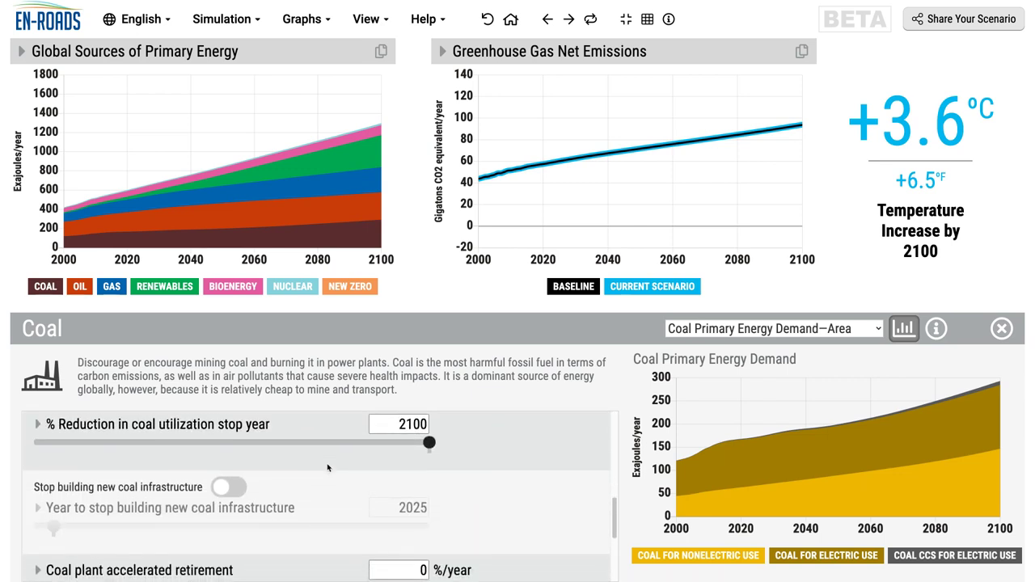
left_click(241, 481)
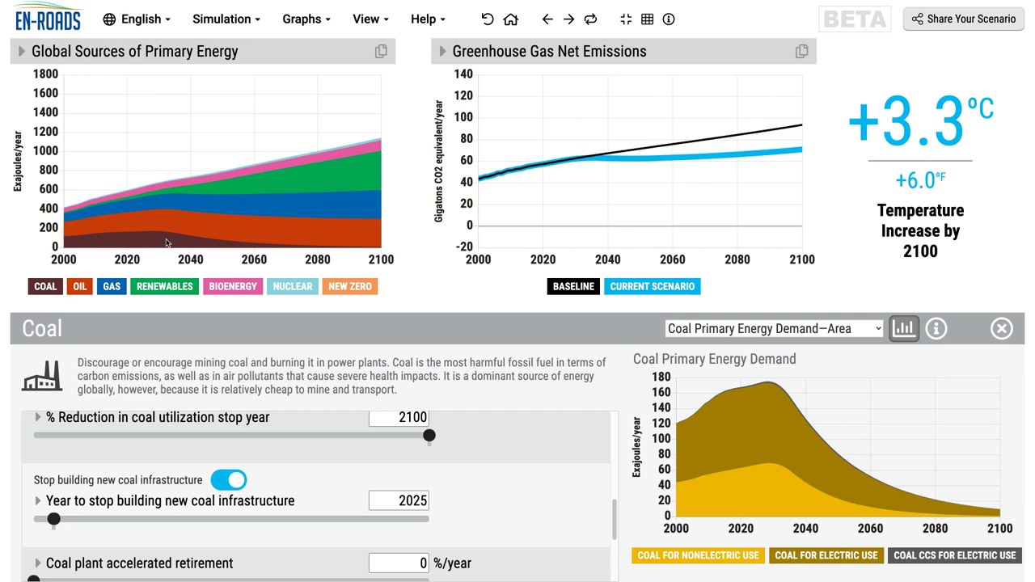
left_click(593, 19)
left_click(593, 19)
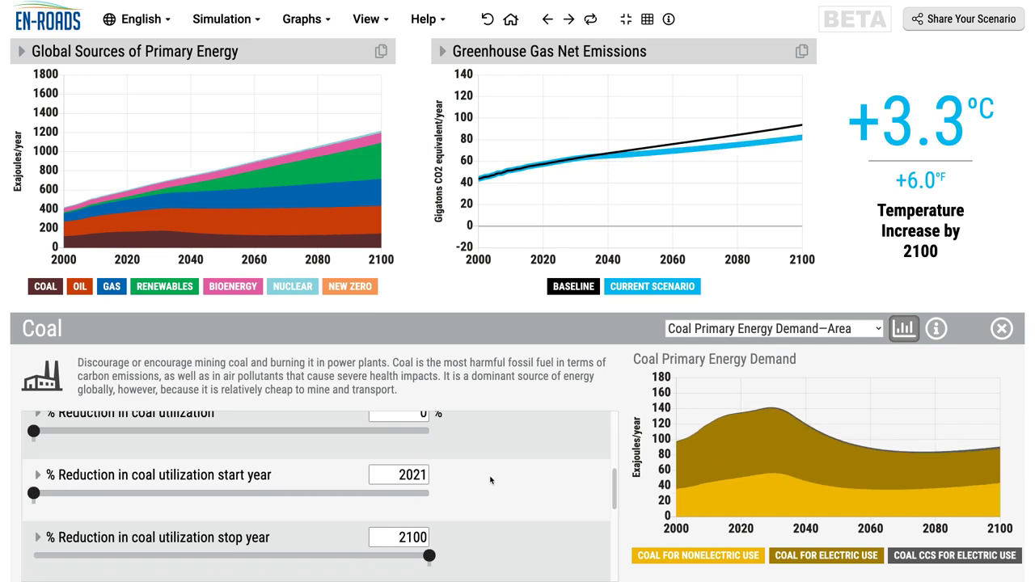
Raise the coal utilization reduction through 24% to 38%, easing 2100 warming to +5.9 °F
scroll(490, 481, "up", 1)
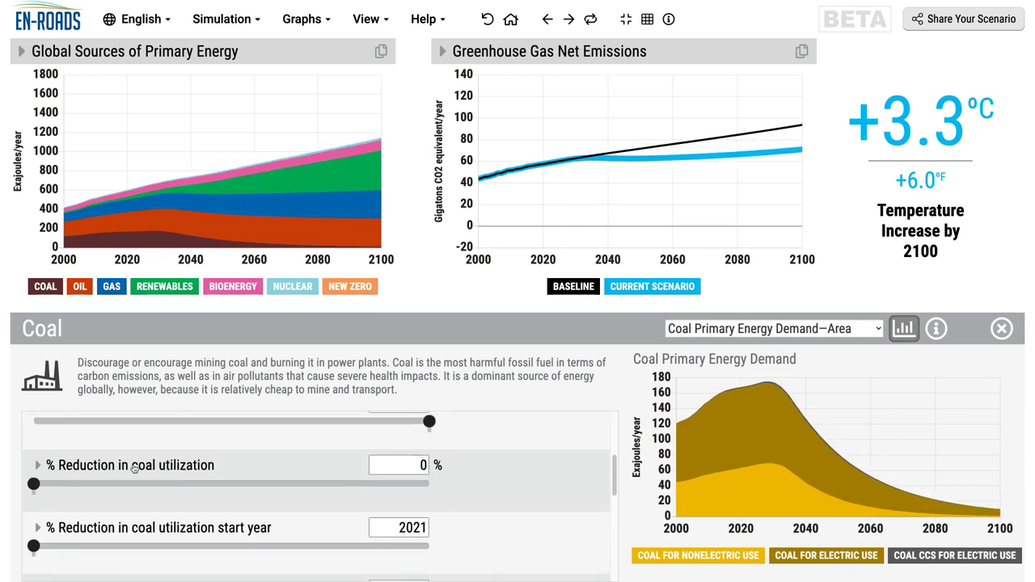
left_click(73, 485)
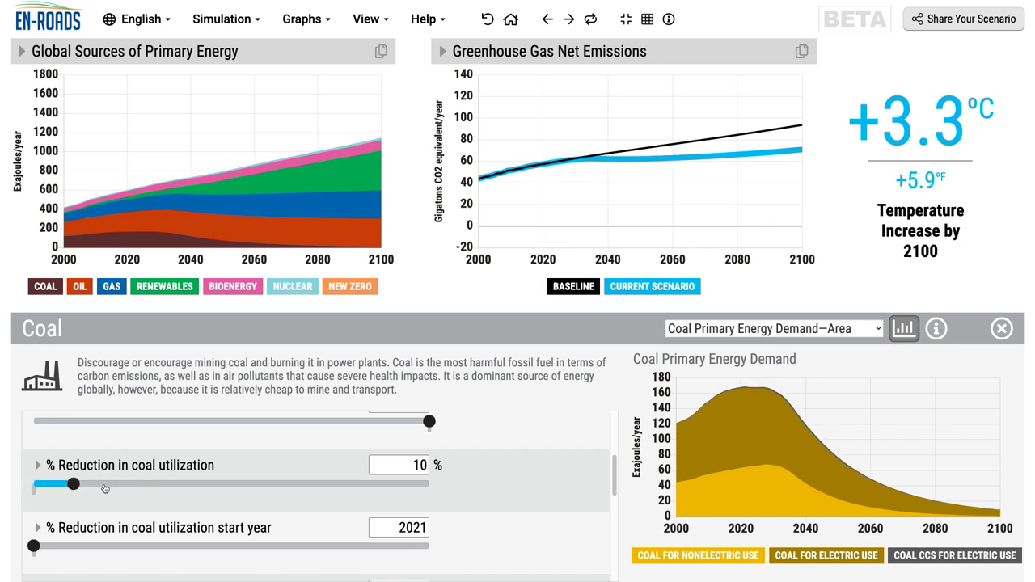
left_click(128, 485)
left_click(187, 486)
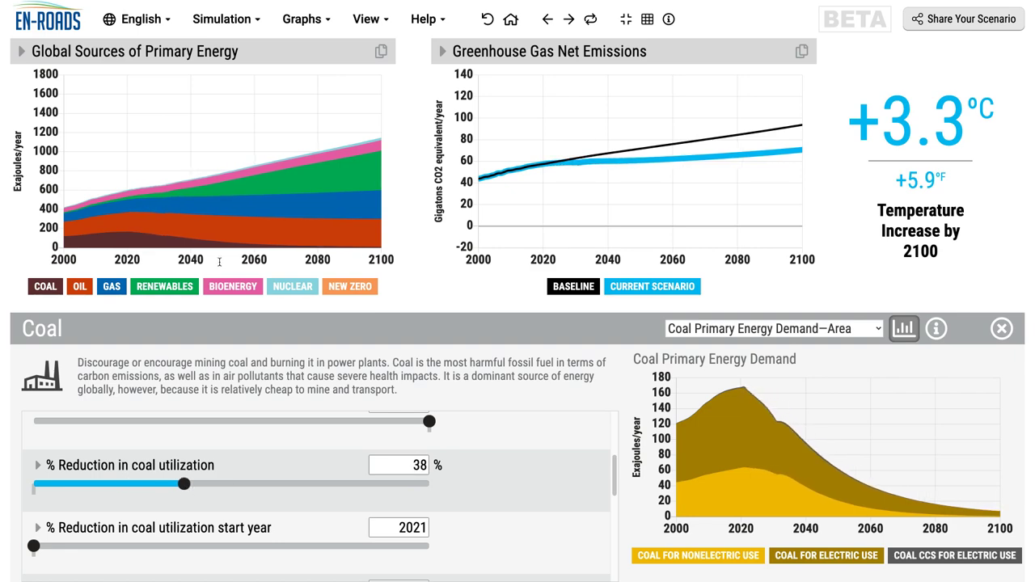
left_click(198, 58)
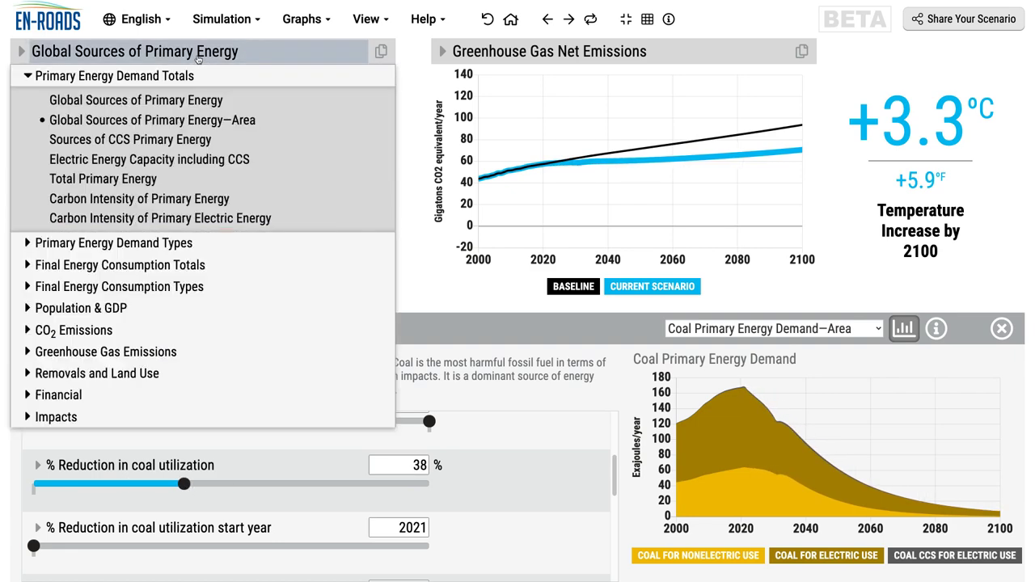
Graph Coal Primary Energy Demand on the left chart, with coal utilization reduction at 0%
left_click(113, 243)
left_click(170, 123)
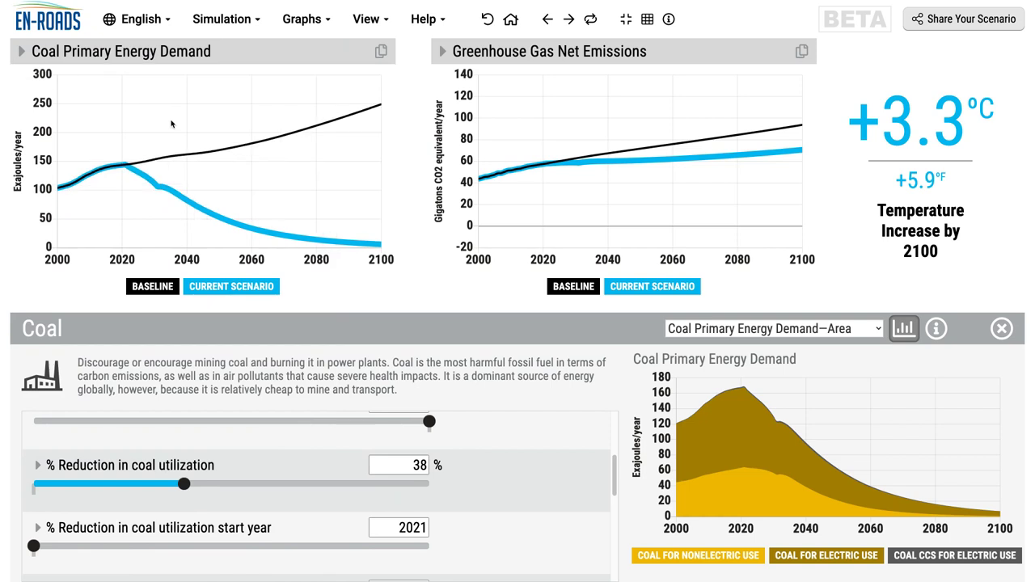
left_click(35, 485)
Test coal utilization reductions from 8% up to 80%, then undo back to 0%
left_click(66, 485)
left_click(121, 487)
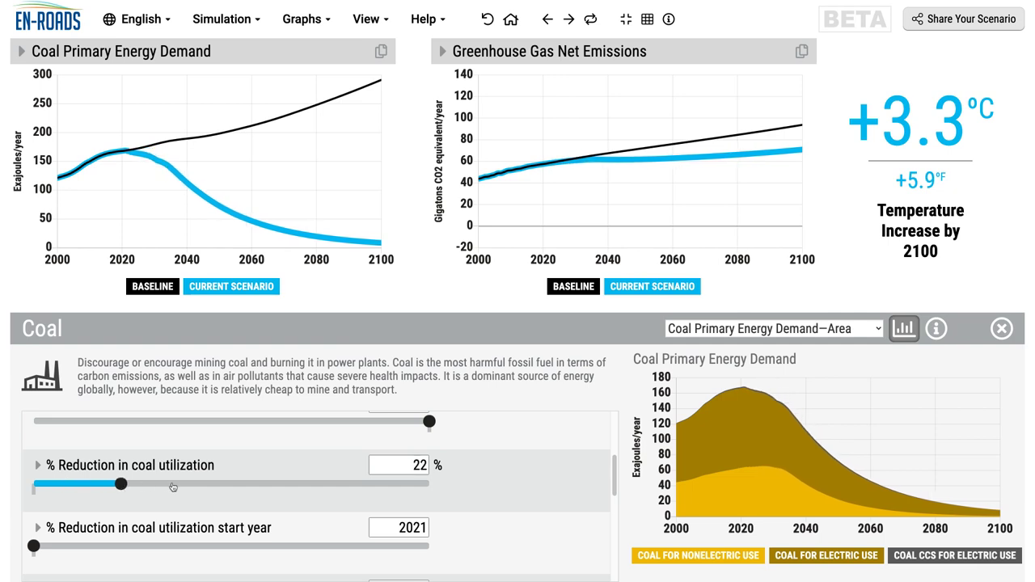
left_click(171, 485)
left_click(231, 485)
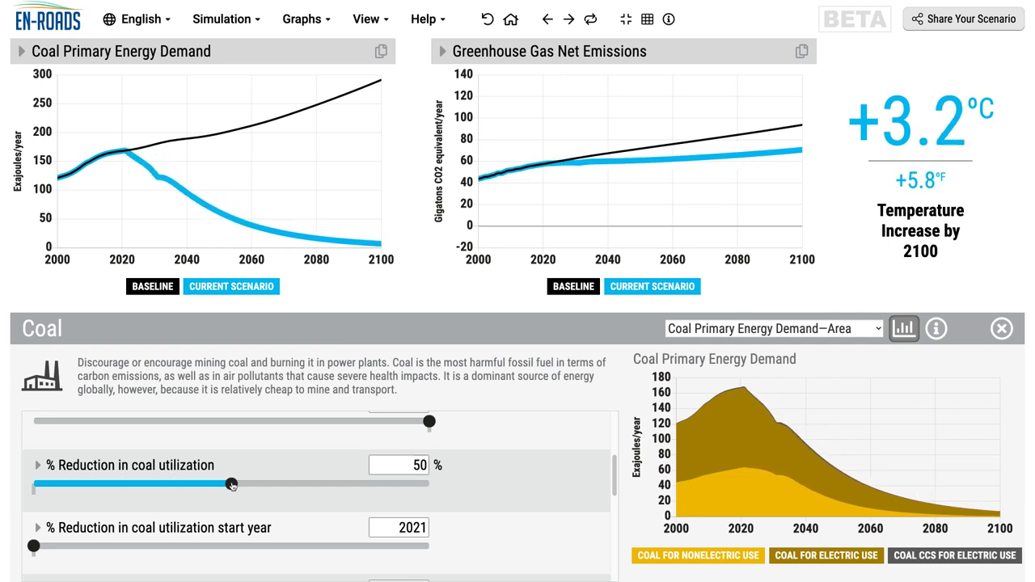
left_click(290, 486)
left_click(330, 487)
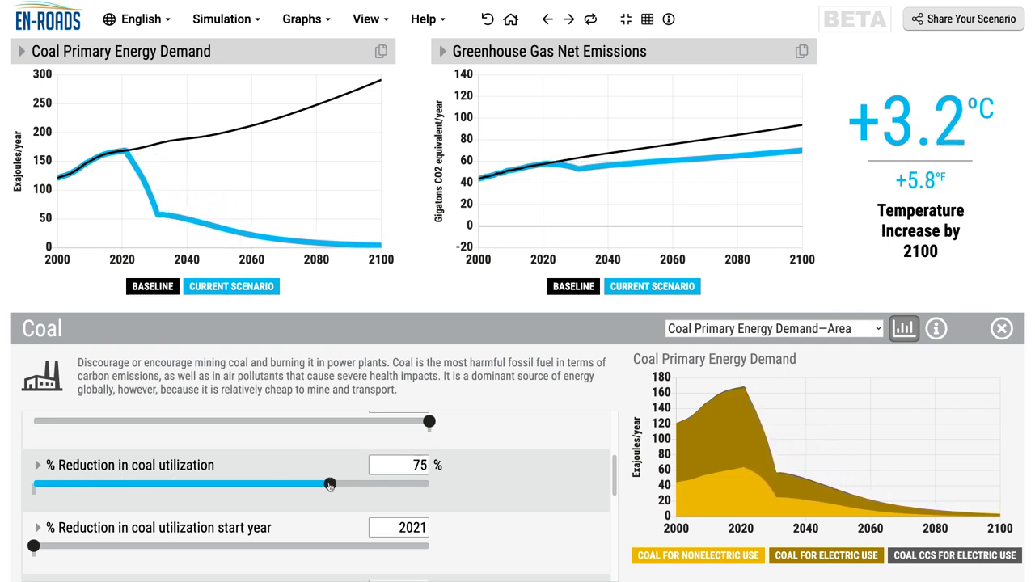
left_click(350, 485)
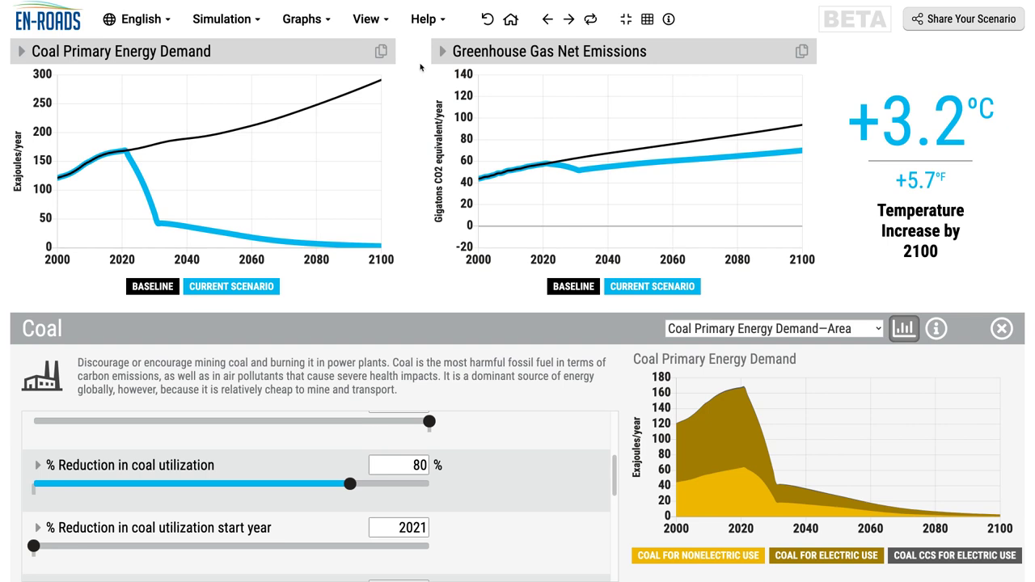
left_click(488, 19)
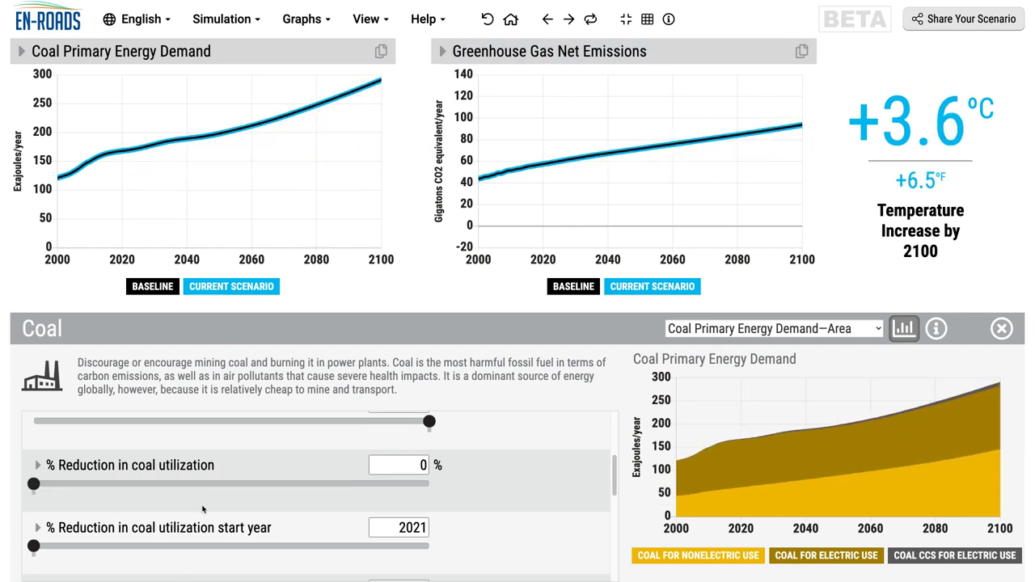
Step coal plant accelerated retirement from 2 up to 8 %/year
scroll(203, 510, "down", 3)
scroll(203, 510, "down", 5)
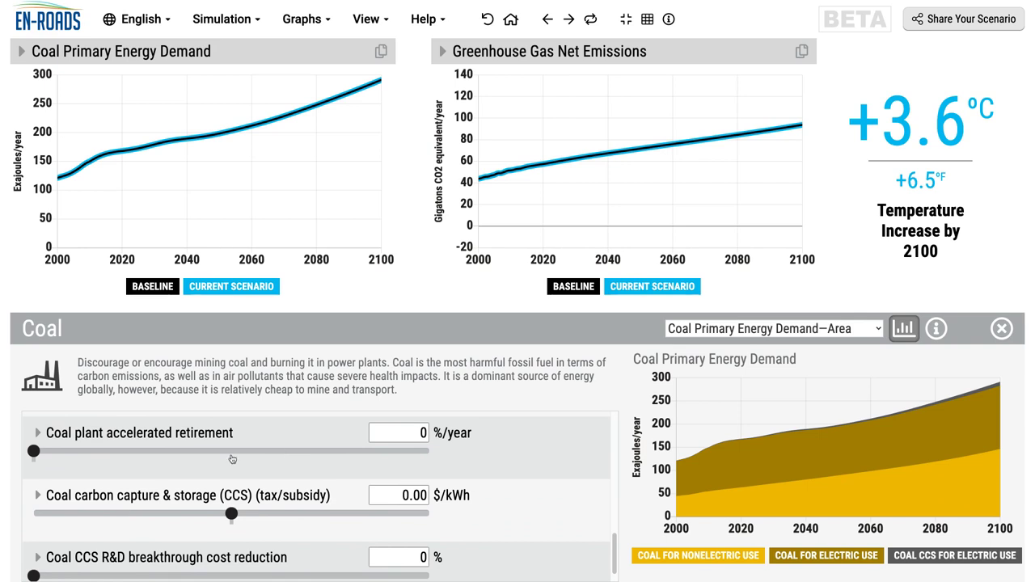
left_click(110, 452)
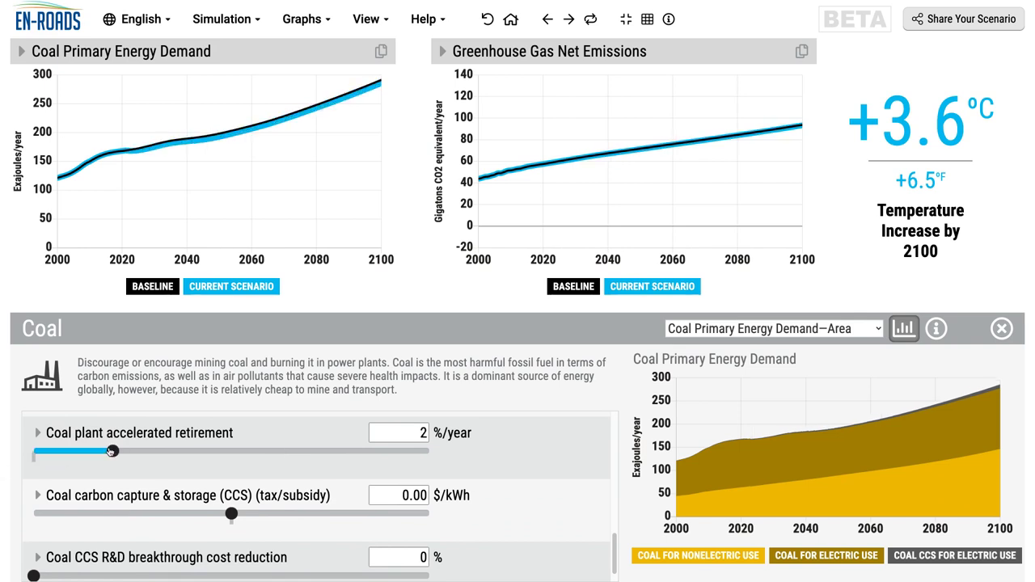
left_click_drag(112, 452, 192, 454)
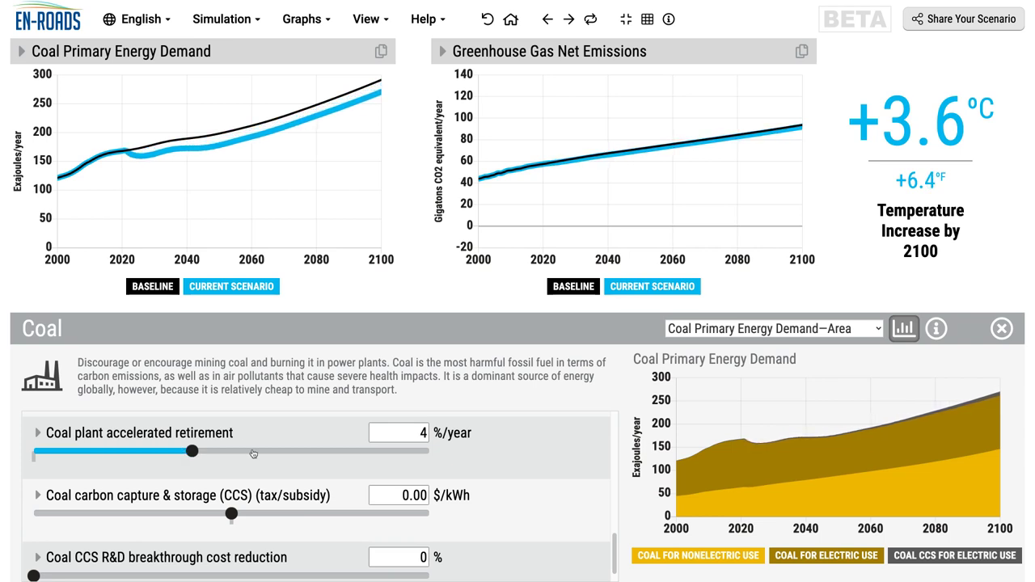
left_click(253, 455)
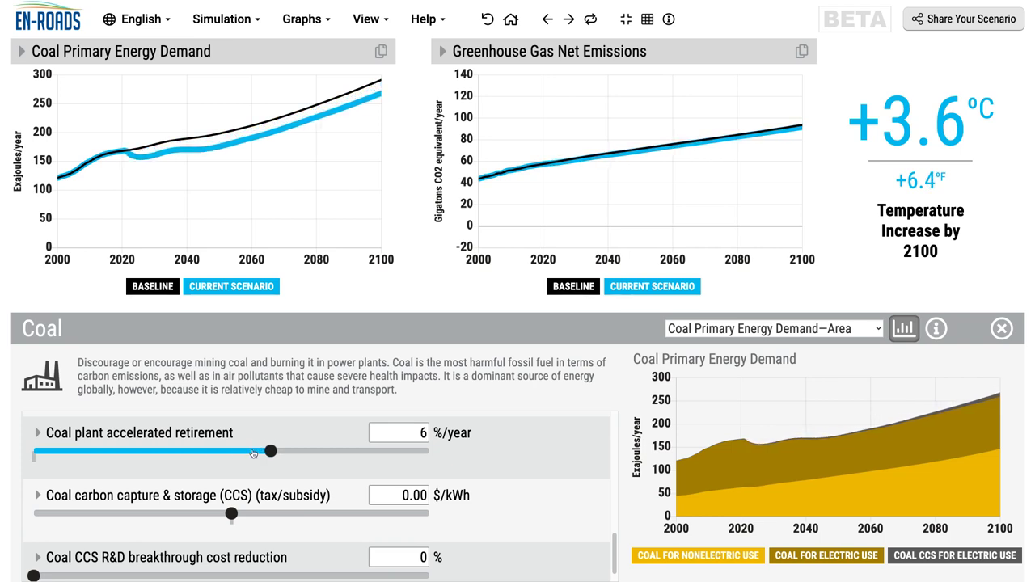
left_click(326, 454)
left_click(356, 450)
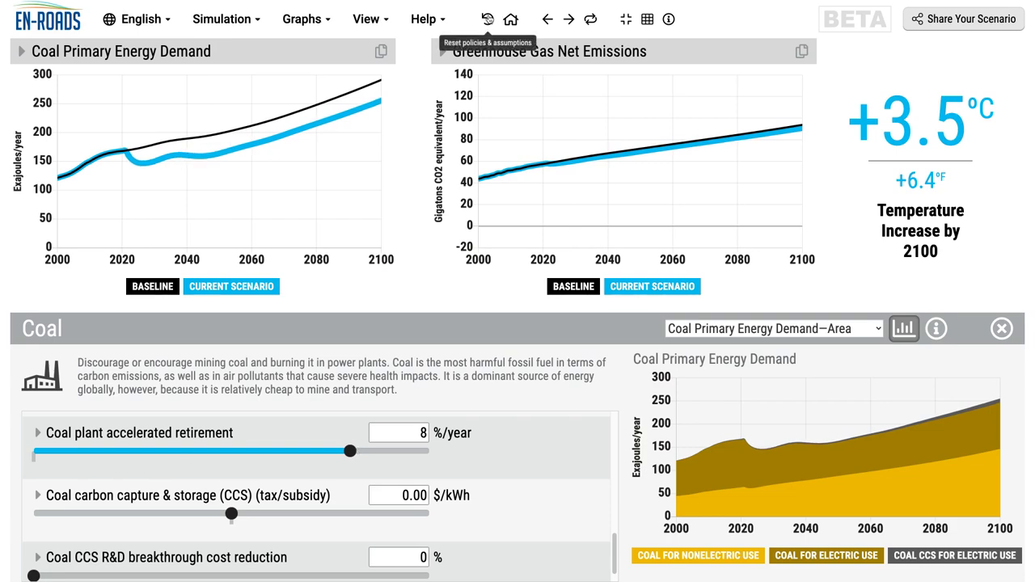
Reset policies to baseline and graph Coal Primary Energy Demand on the left chart
left_click(489, 19)
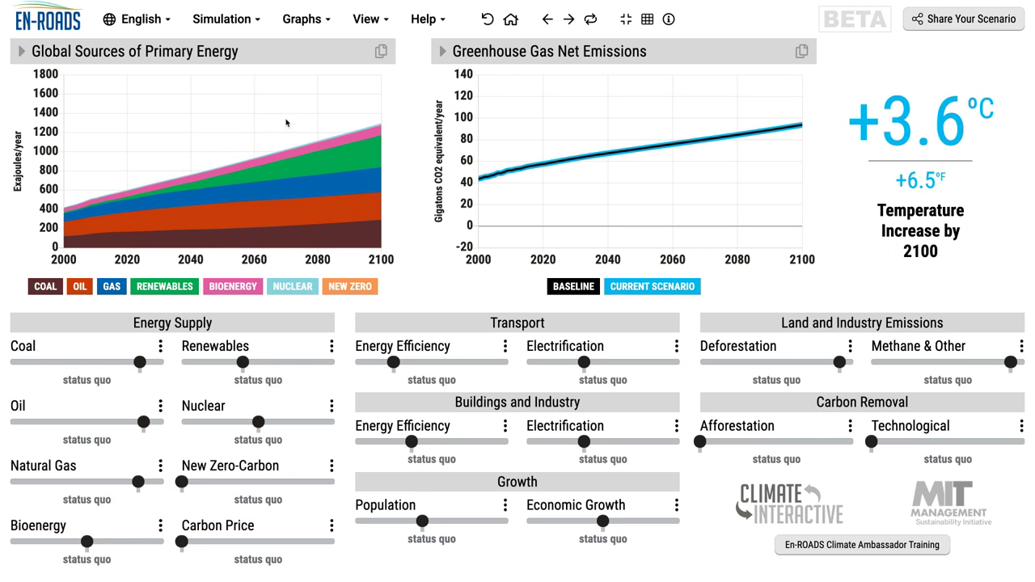
left_click(174, 55)
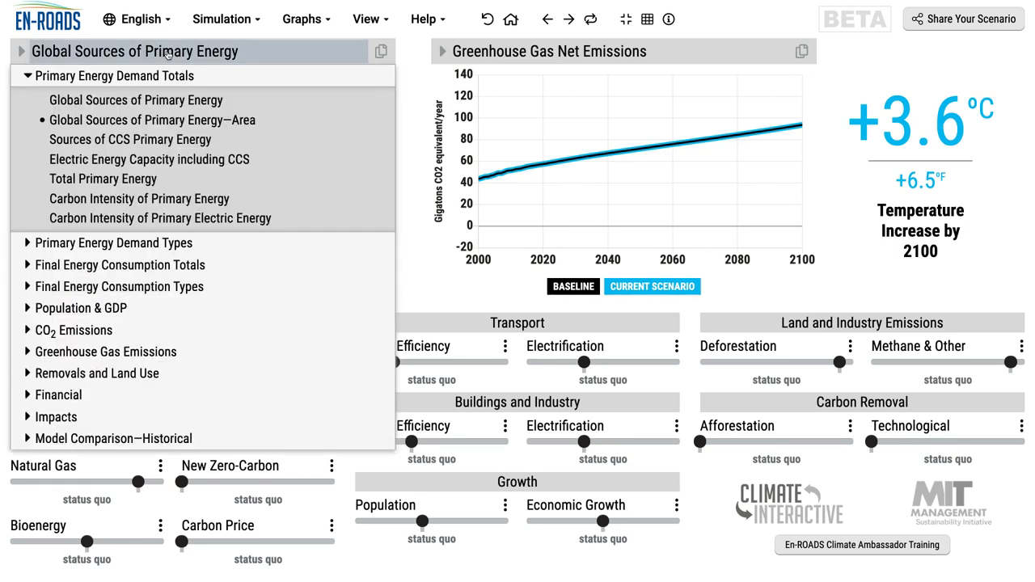
left_click(135, 245)
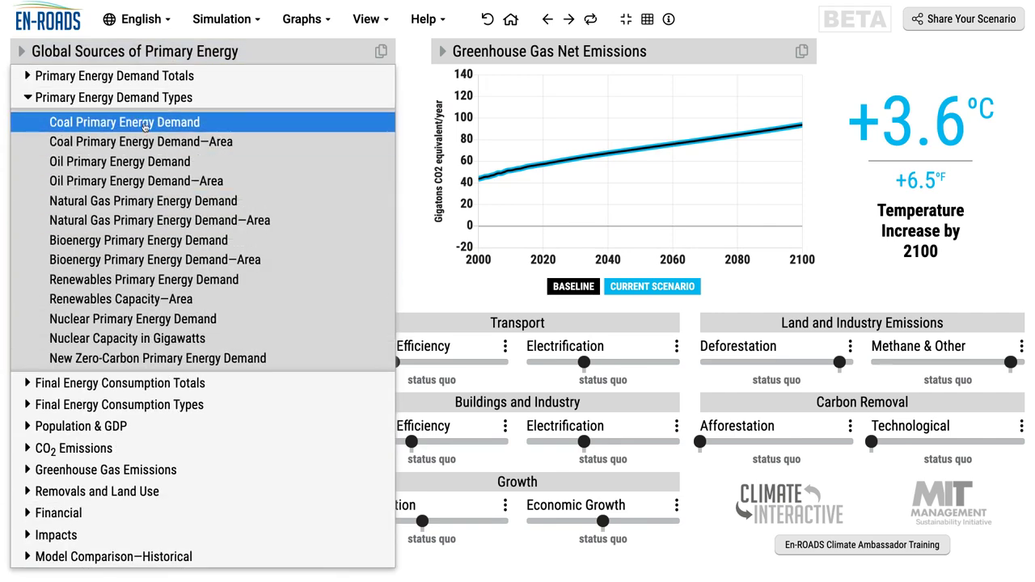
left_click(145, 124)
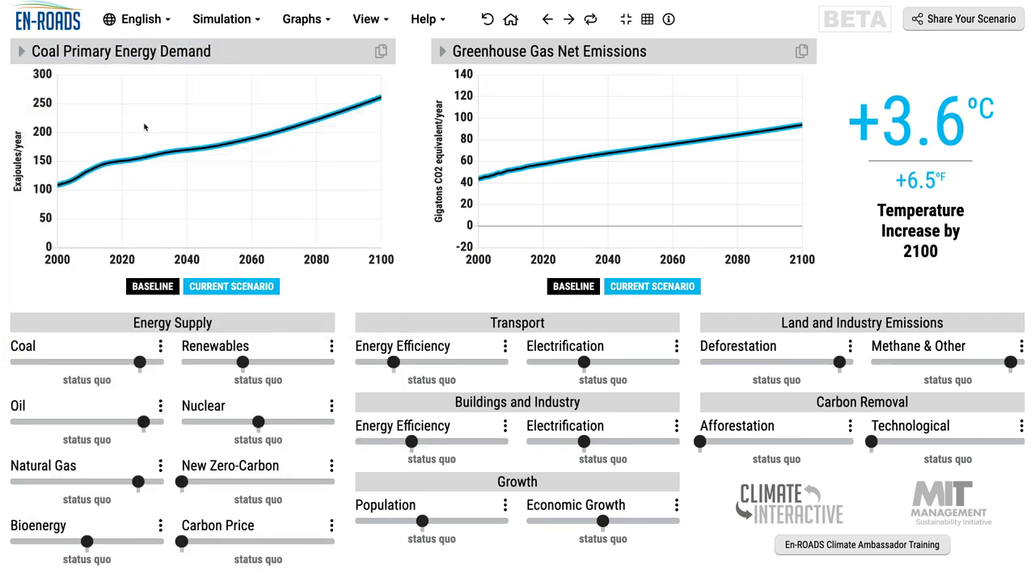
Set the Coal slider under Energy Supply to very highly taxed
left_click(57, 363)
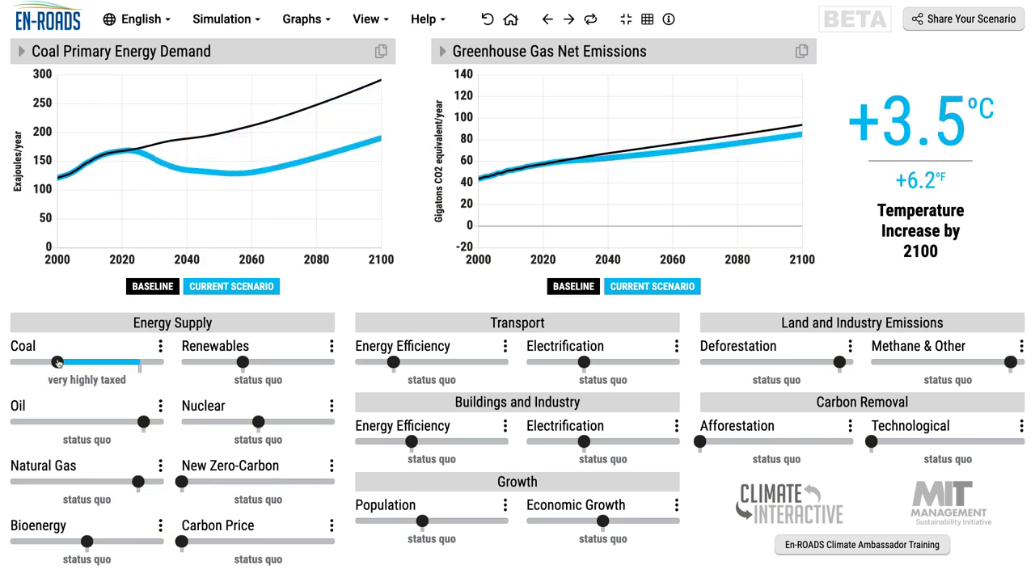
mouse_move(139, 152)
In the Coal details, turn on Stop building new coal infrastructure from 2025, bringing warming to +3.3 °C
left_click(160, 346)
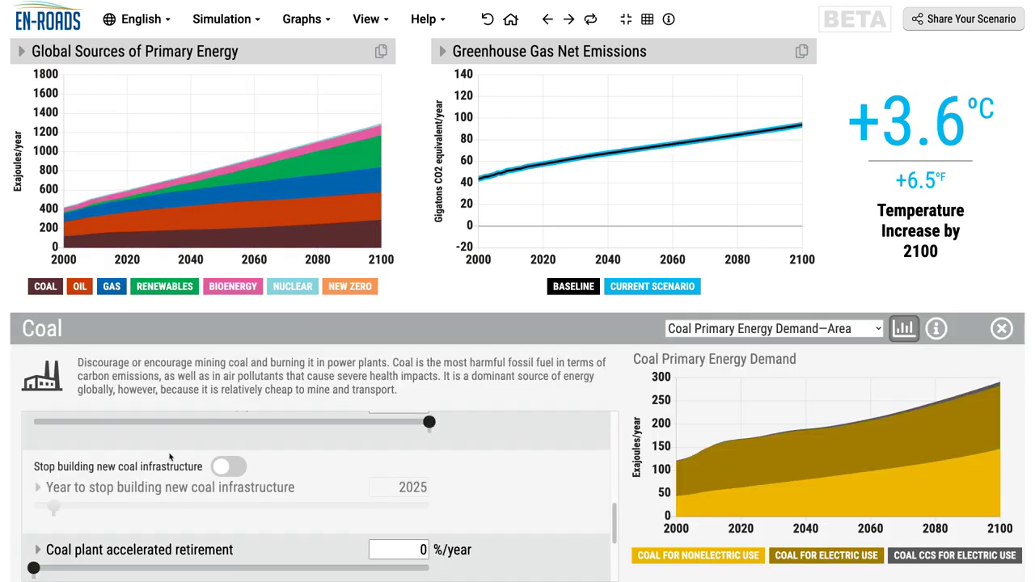
left_click(241, 469)
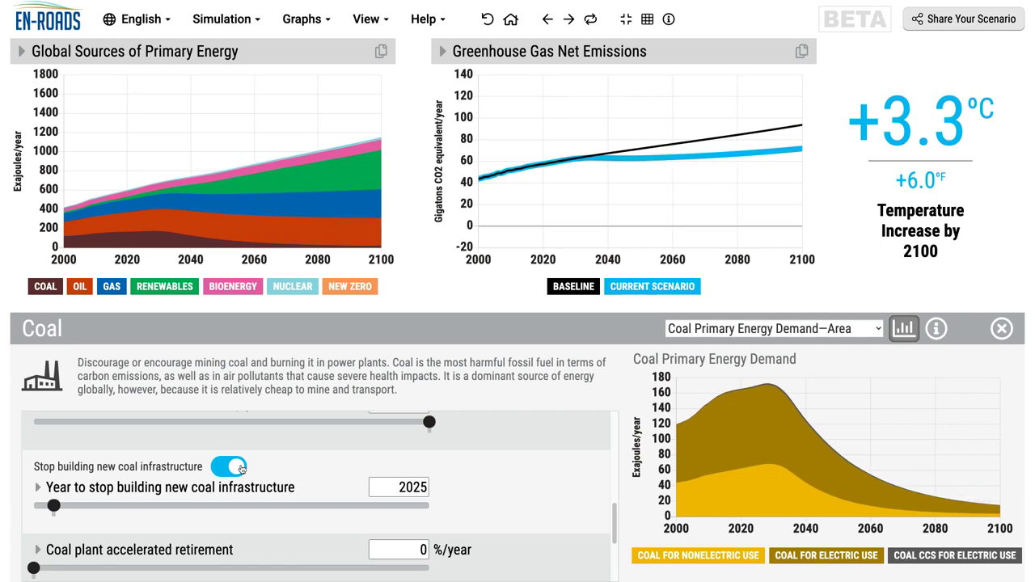
left_click(433, 268)
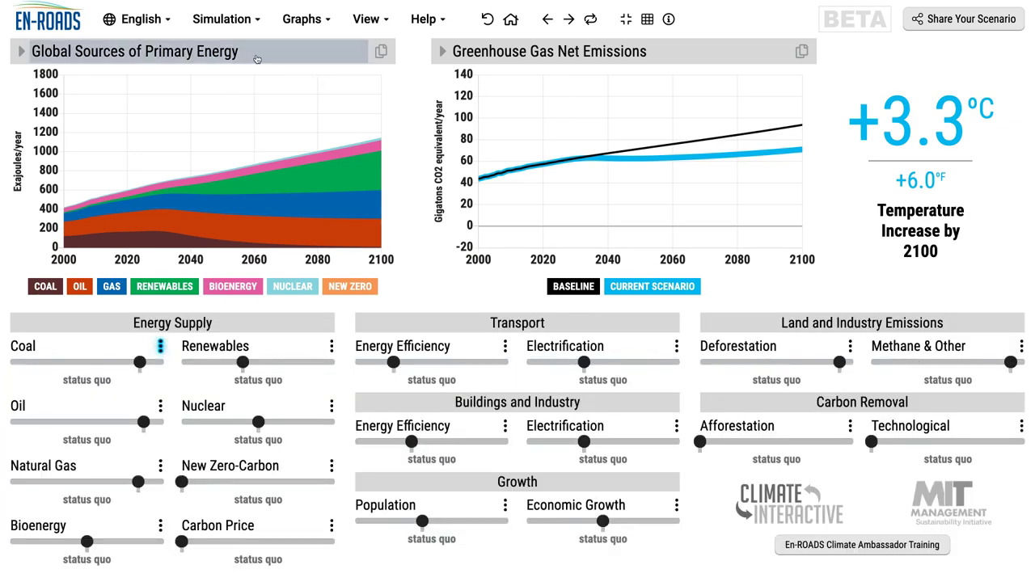
Graph Renewables Primary Energy Demand on the left chart
left_click(216, 51)
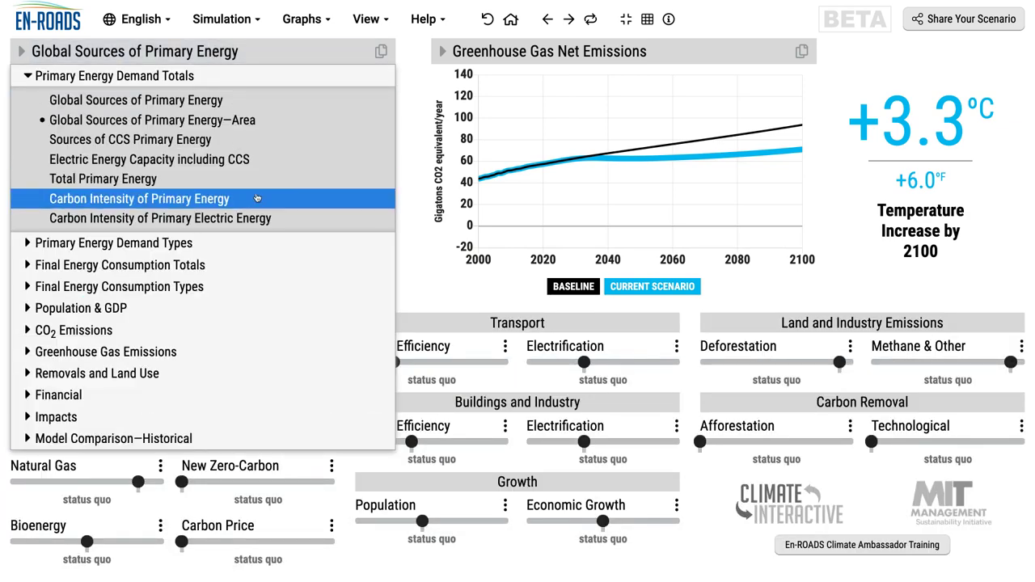
left_click(252, 240)
left_click(240, 279)
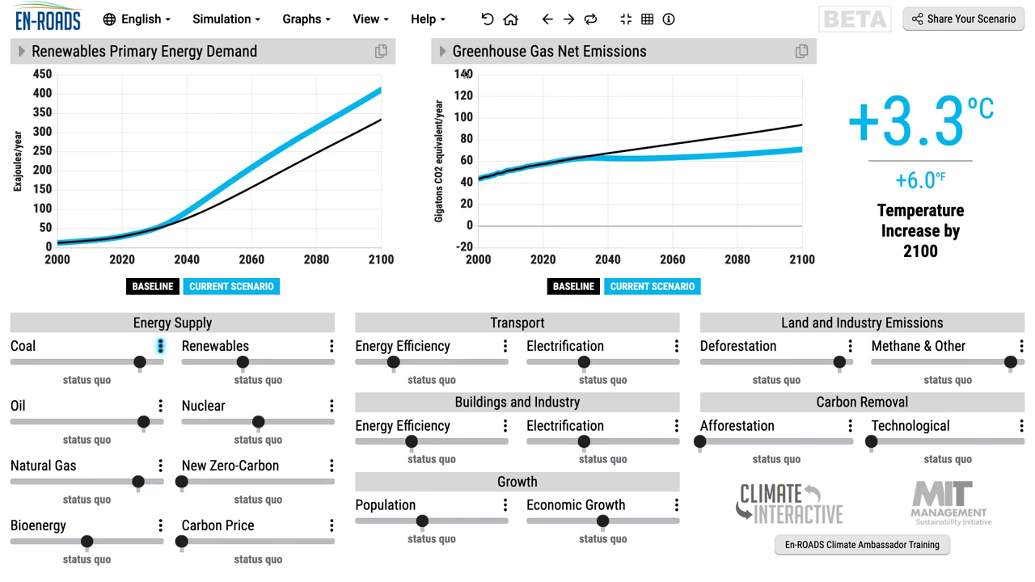
Compare renewables demand between the baseline and coal scenario results, ending on the baseline view
left_click(591, 19)
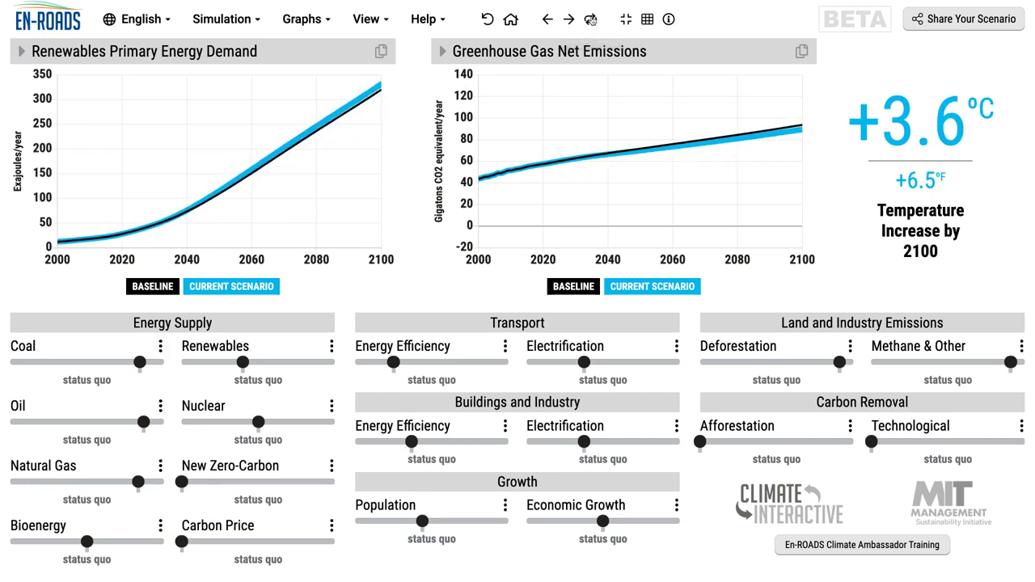
left_click(591, 20)
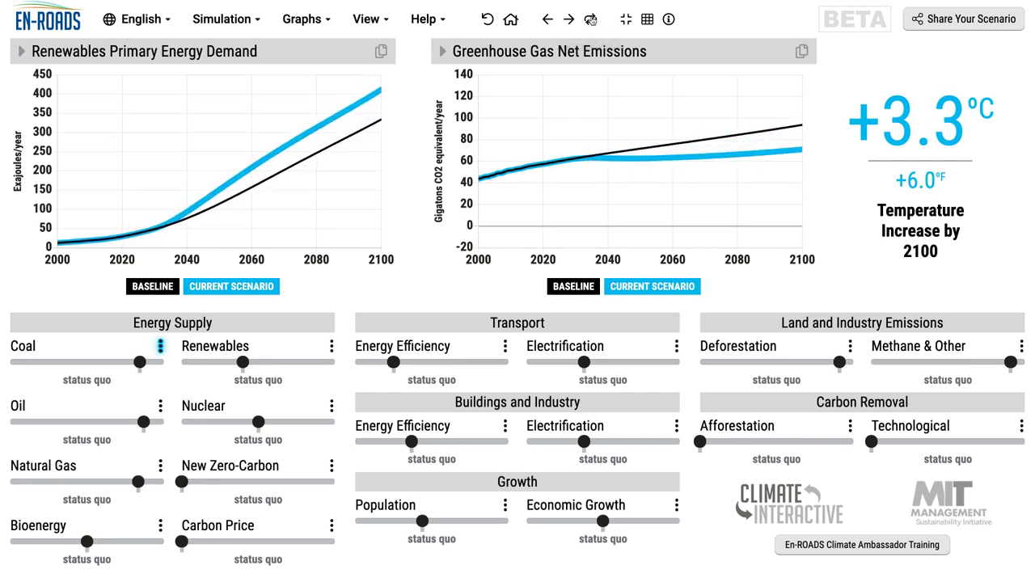
left_click(592, 20)
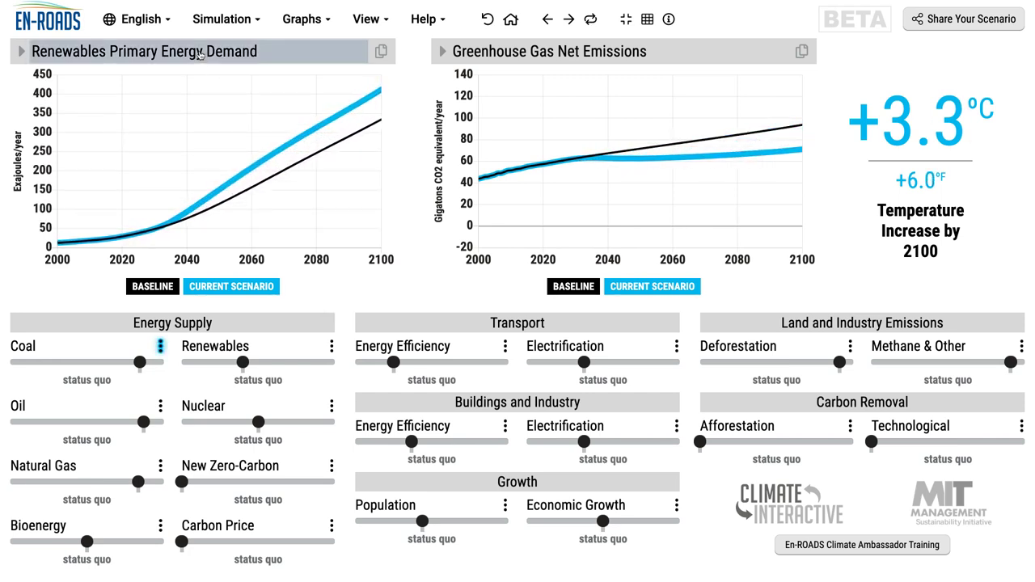
Graph Natural Gas Primary Energy Demand on the left, rising to about 295 exajoules/year by 2100
left_click(200, 53)
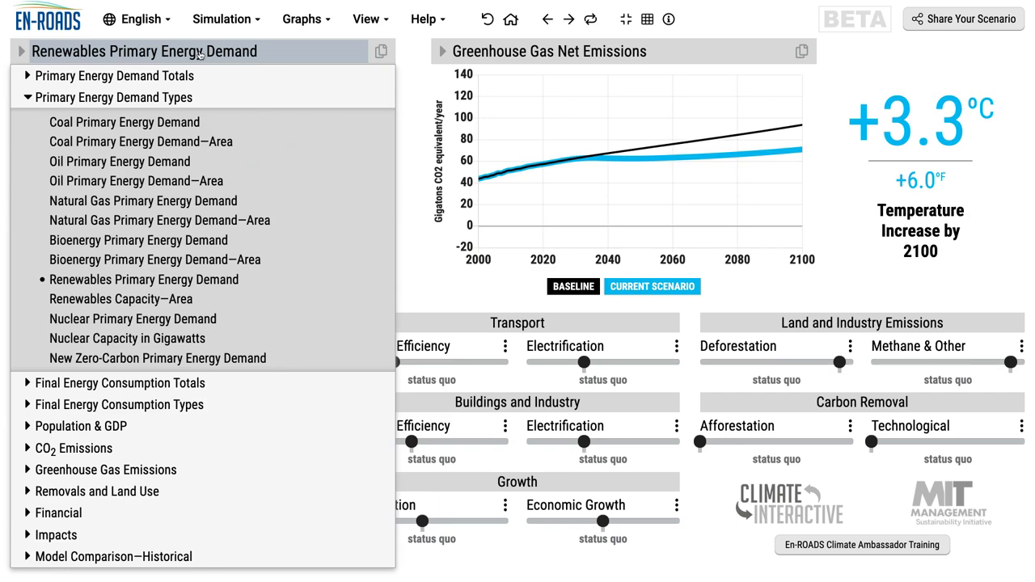
left_click(230, 203)
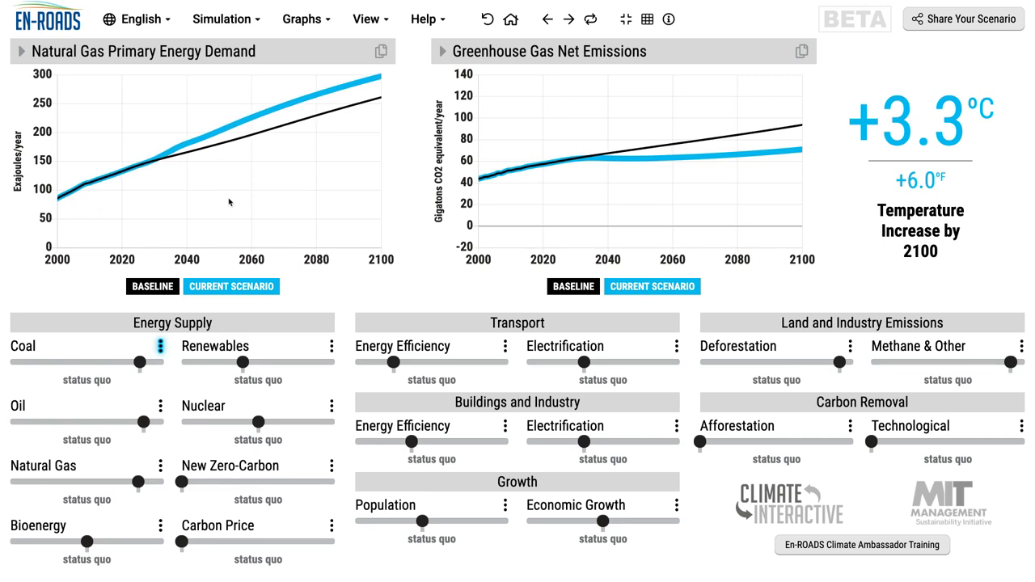